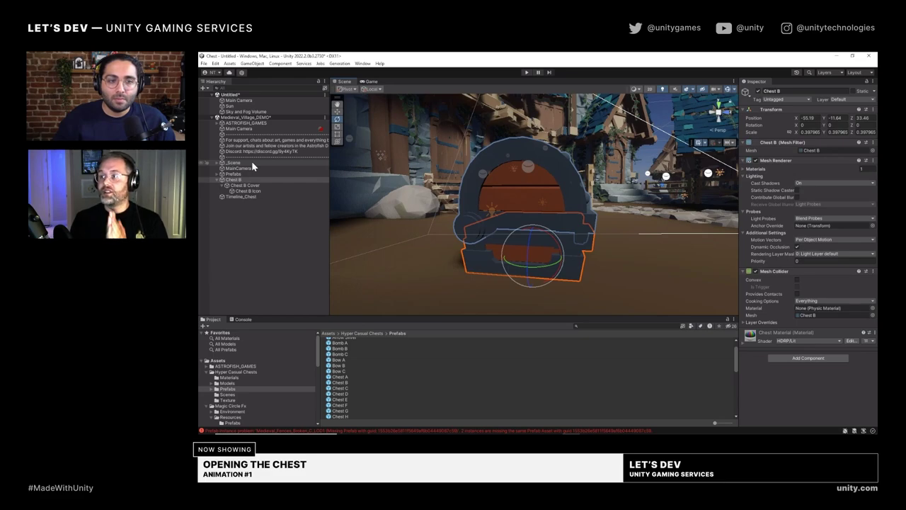
Create an empty GameObject next to Chest B Cover and orbit the view around the chest.
left_click(244, 186)
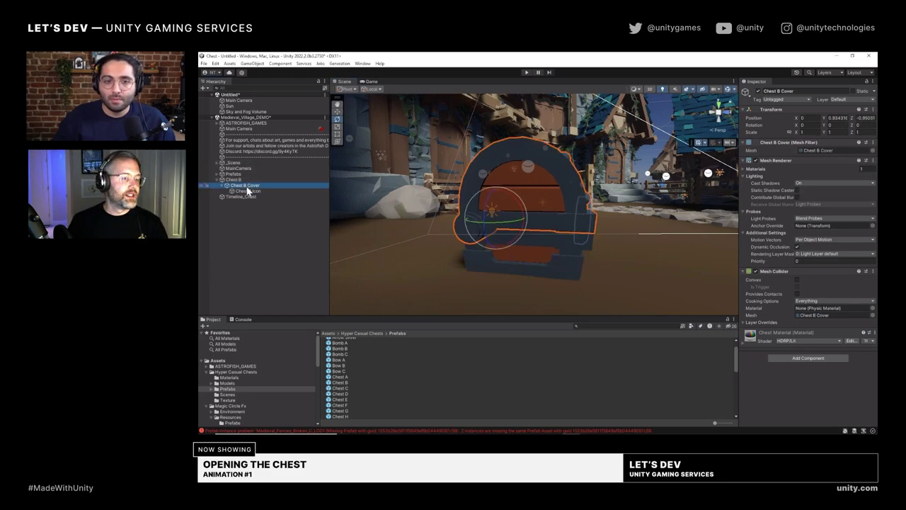
left_click(252, 63)
left_click(259, 71)
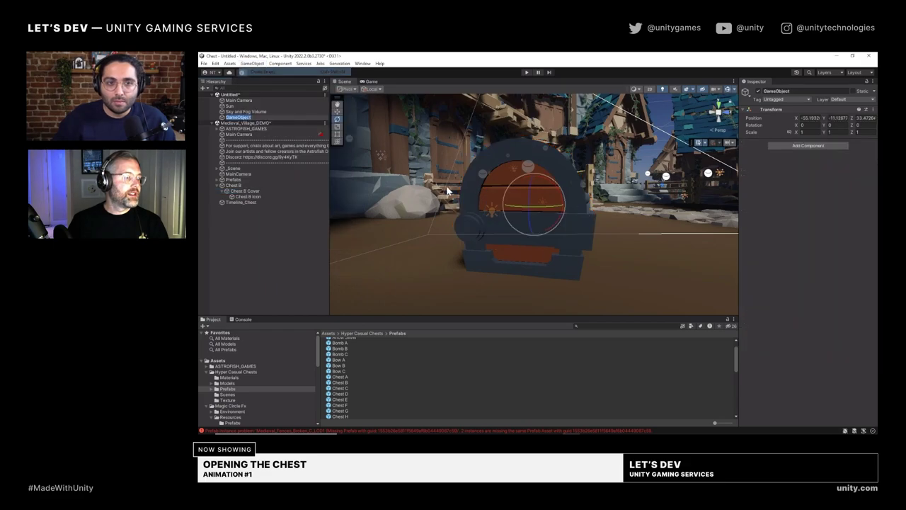
left_click_drag(532, 241, 552, 194, "alt")
key("w")
left_click_drag(478, 230, 527, 243, "alt")
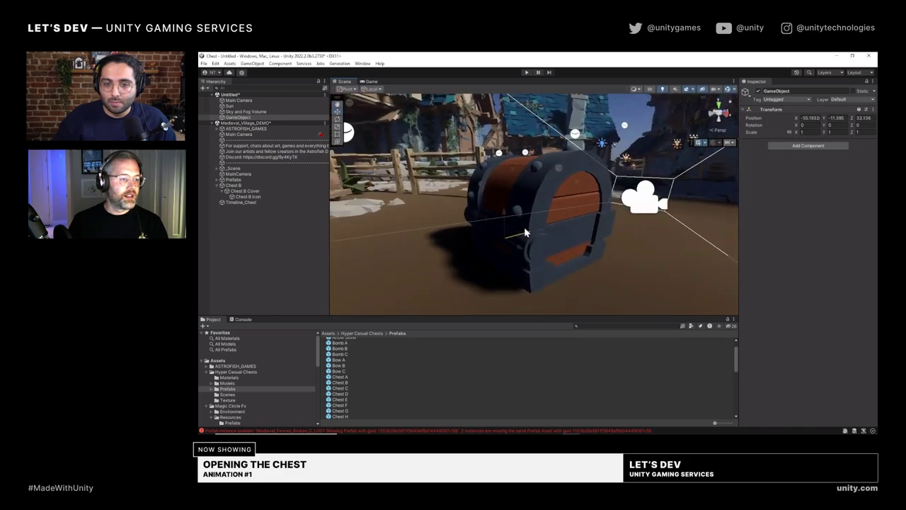
mouse_move(505, 213)
left_mouse_down("alt")
mouse_move(532, 192)
mouse_move(495, 223)
mouse_move(509, 229)
mouse_move(495, 225)
left_mouse_up("alt")
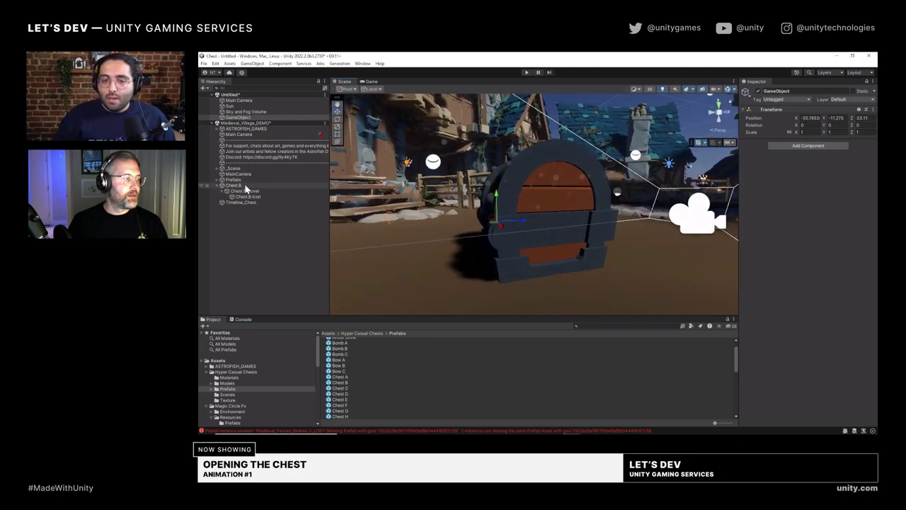
Parent the new empty GameObject under Chest B, then pick Chest B Cover to nest beneath it.
left_click(236, 116)
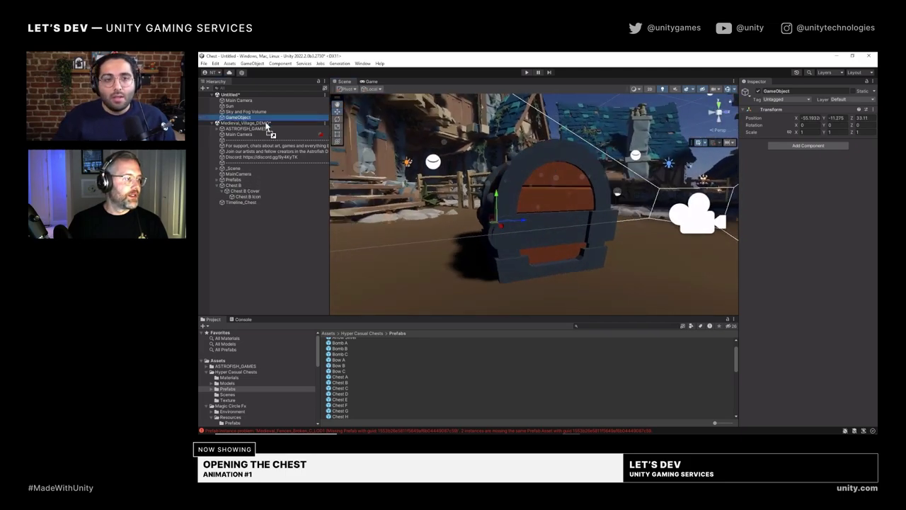
left_click_drag(234, 188, 251, 197)
left_click(245, 186)
Rotate the hinge object about -49.92° on X to swing the lid open, then undo it.
key("e")
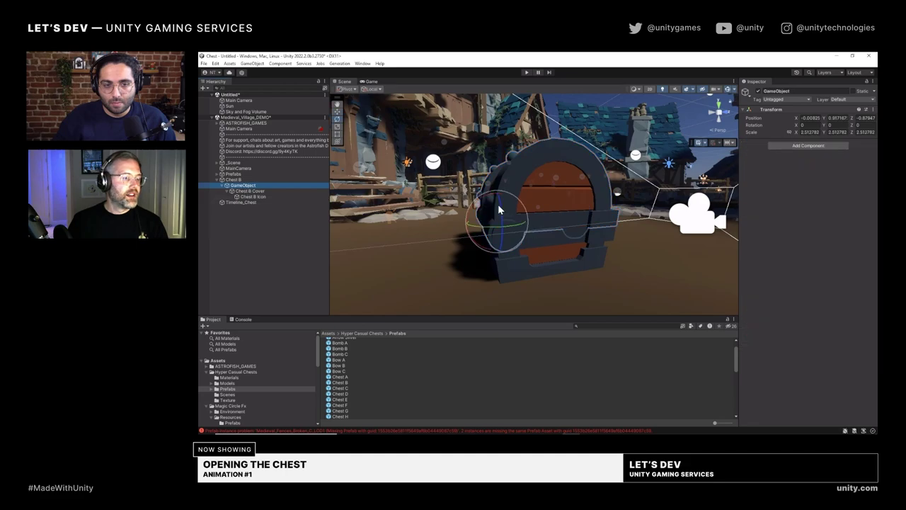
left_click_drag(481, 211, 510, 221)
key("ctrl+z")
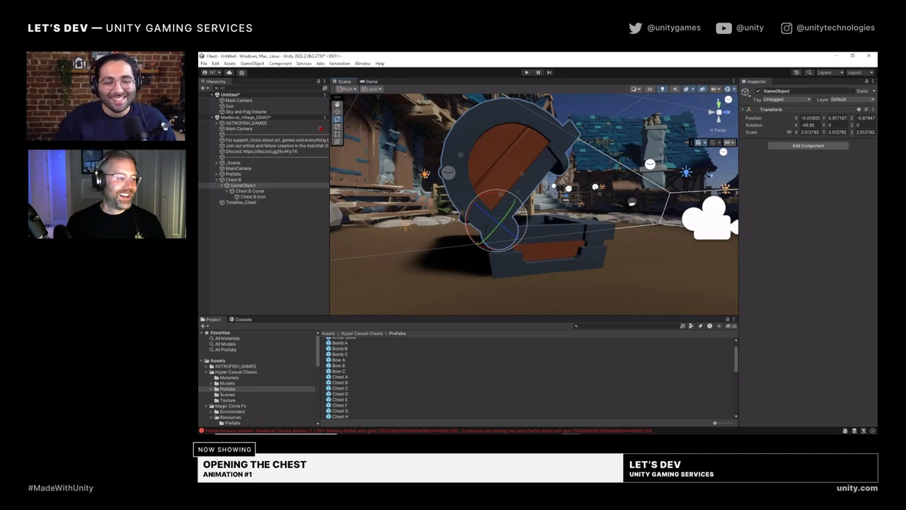
Undo the lid rotation and reparenting on Chest B Cover.
left_click(287, 241)
key("ctrl+z")
key("ctrl+z")
key("ctrl+z")
key("ctrl+z")
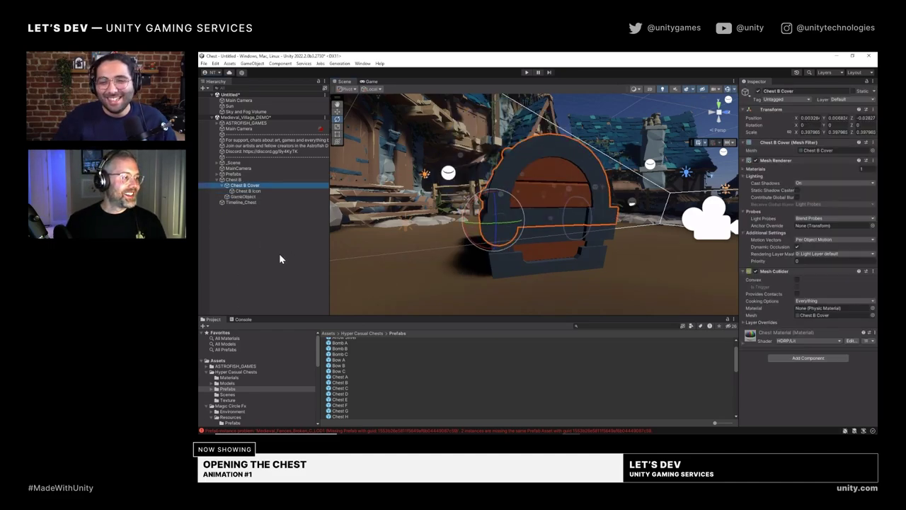
key("ctrl+z")
key("ctrl+z")
key("ctrl+z")
key("ctrl+z")
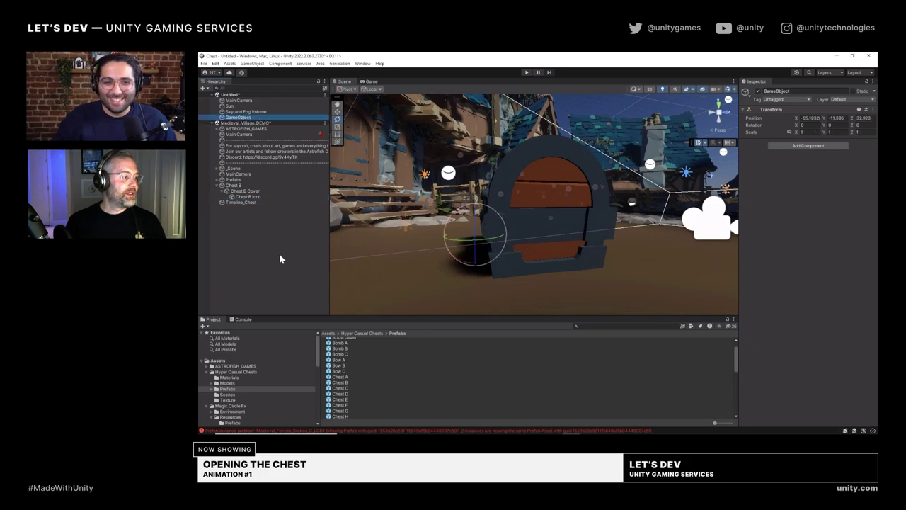
Select Chest B and Timeline_Chest, collapse Chest B's children, and face the chest front.
left_click(235, 185)
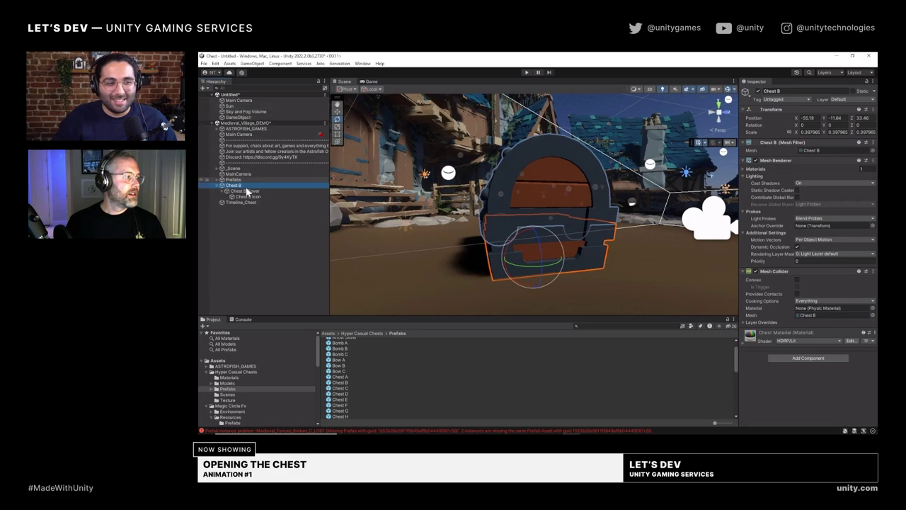
left_click(245, 203)
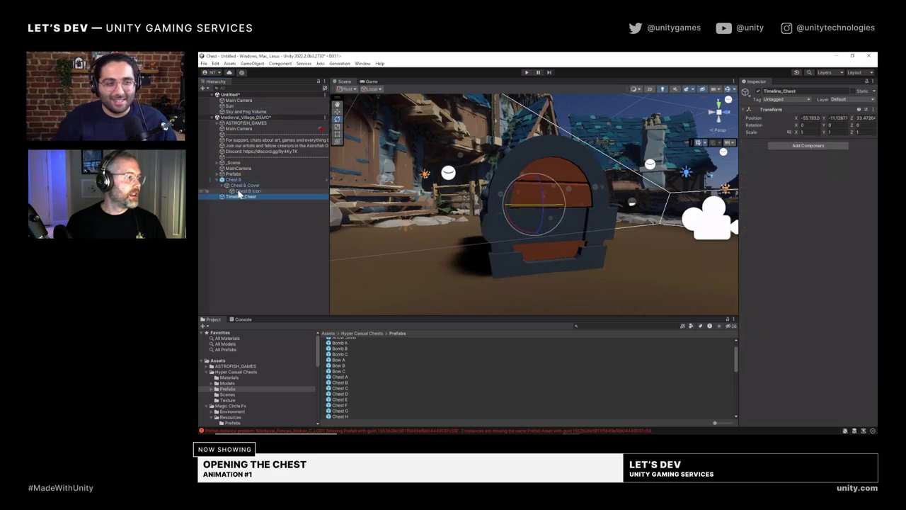
left_click(217, 180)
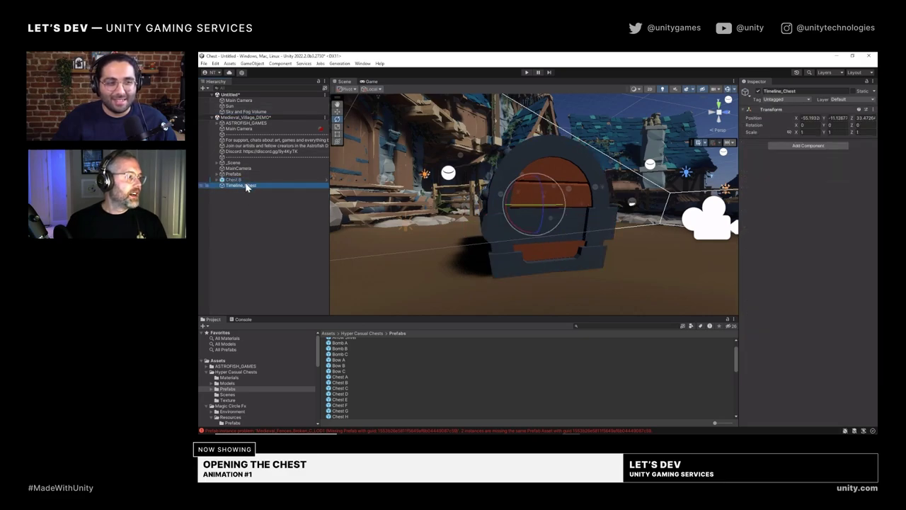
left_click_drag(549, 272, 513, 254, "alt")
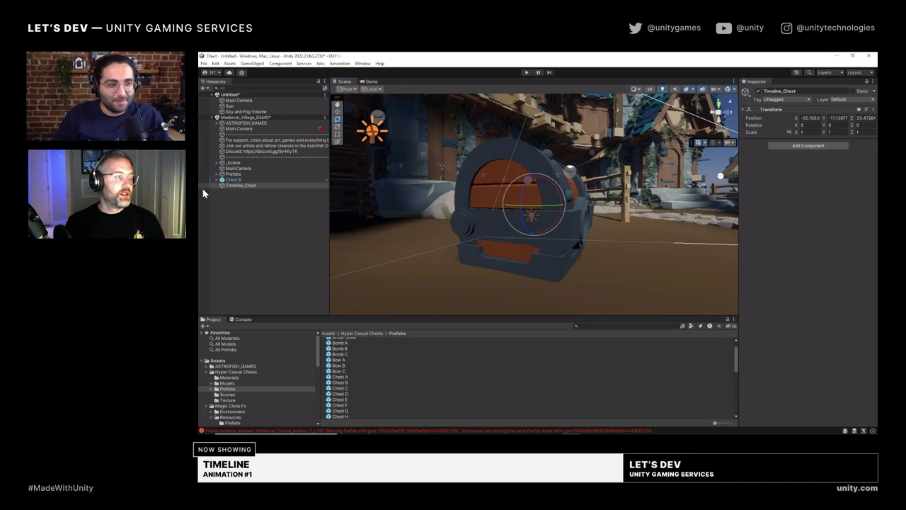
Open the Package Manager and view the Cinemachine package details.
left_click(363, 64)
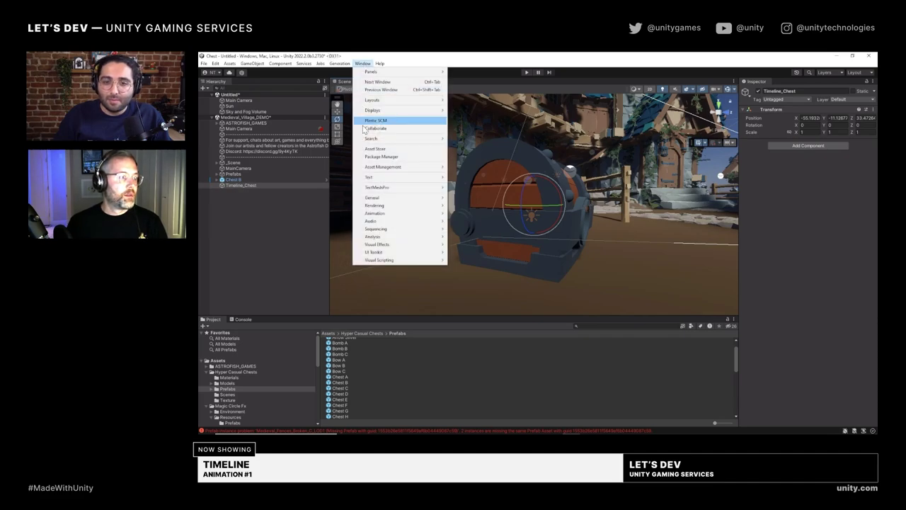
left_click(372, 154)
scroll(302, 223, "down", 2)
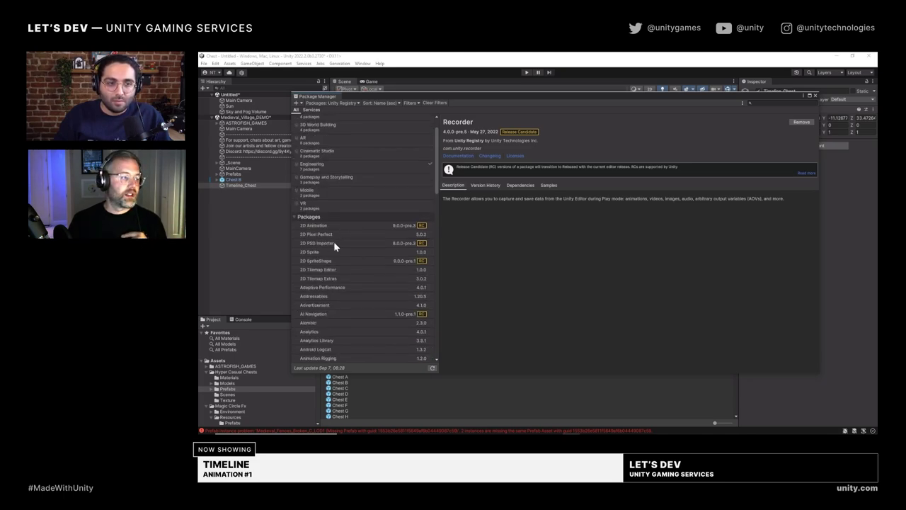
scroll(335, 269, "down", 7)
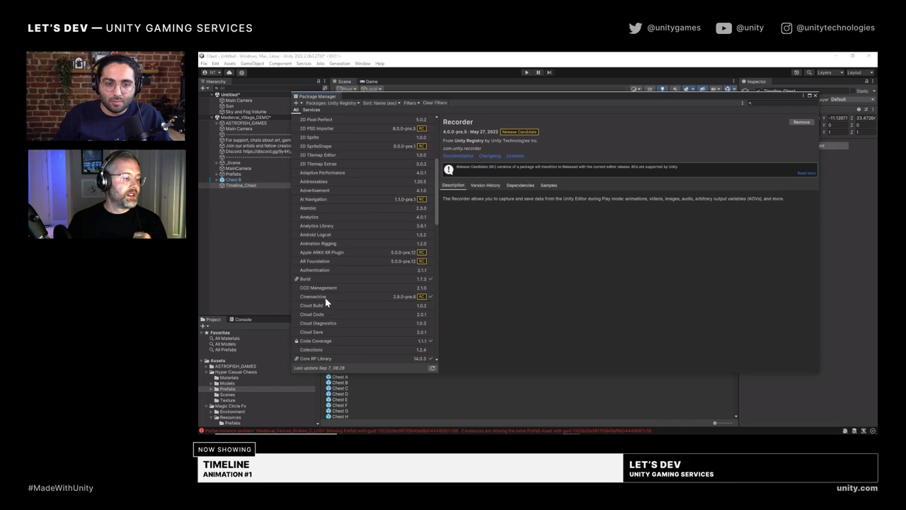
left_click(326, 301)
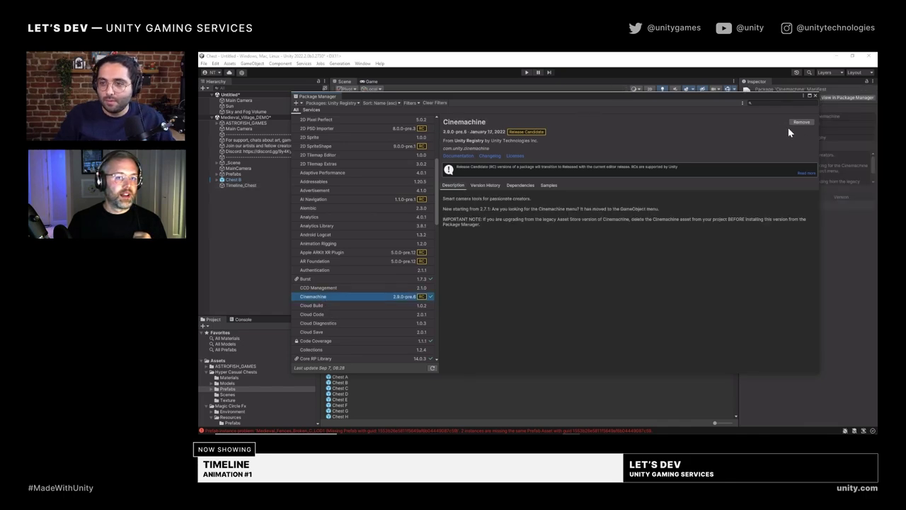
Review the Timeline and Recorder package details, then close the Package Manager.
scroll(330, 293, "down", 7)
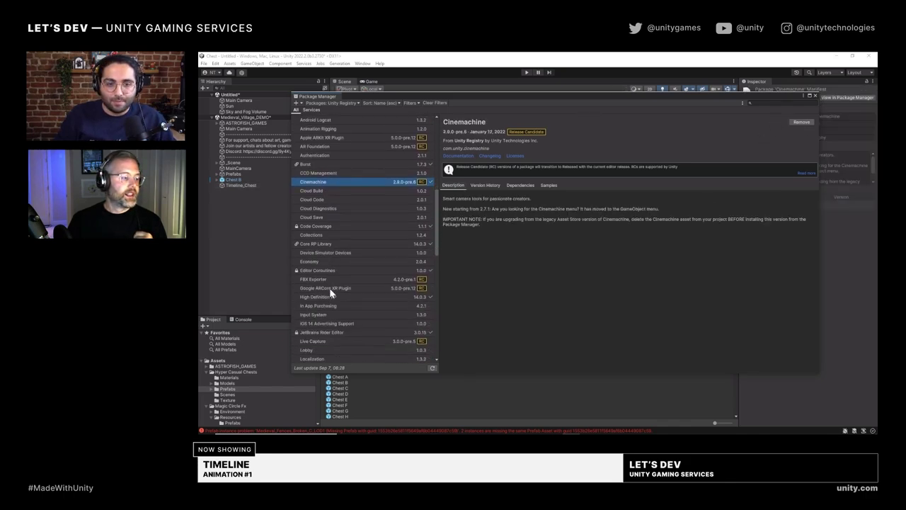
scroll(329, 292, "down", 10)
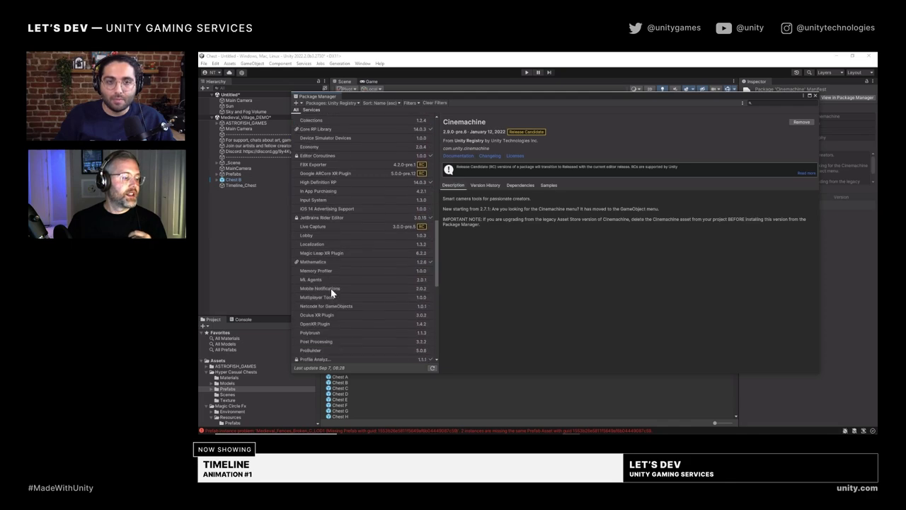
scroll(330, 293, "down", 5)
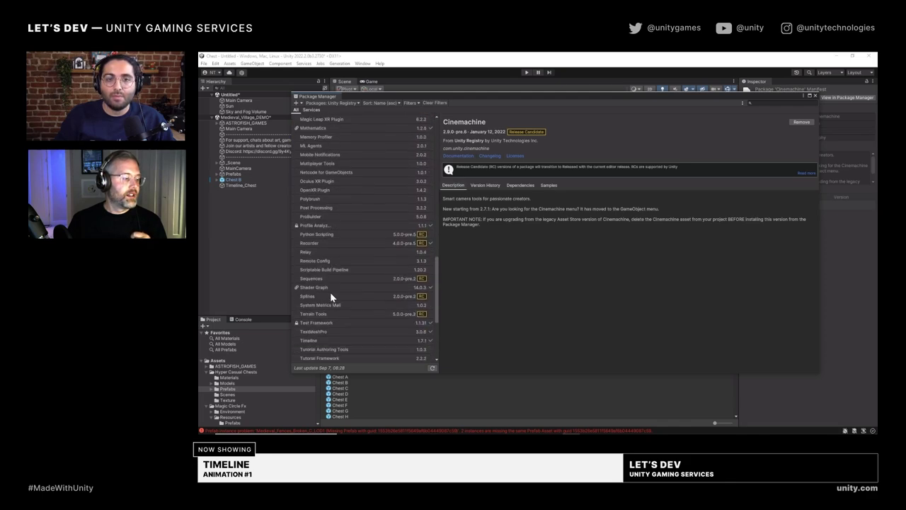
left_click(315, 340)
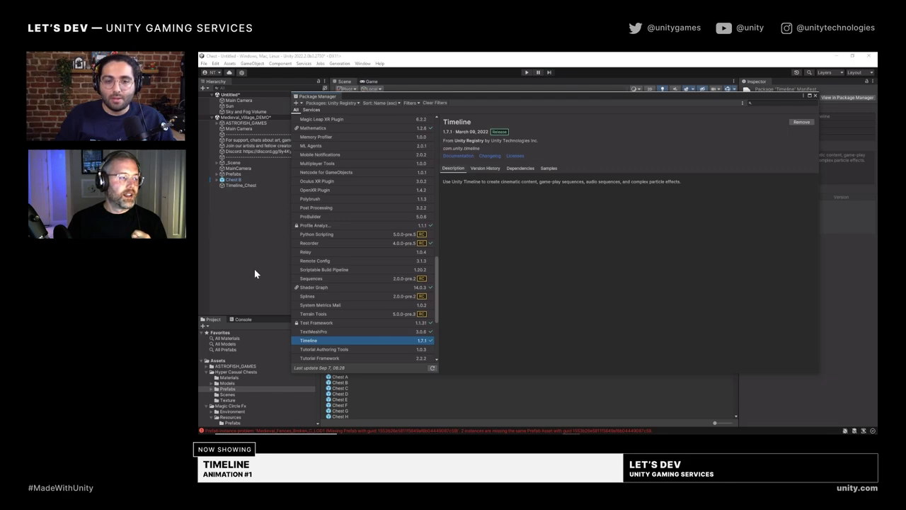
left_click(316, 245)
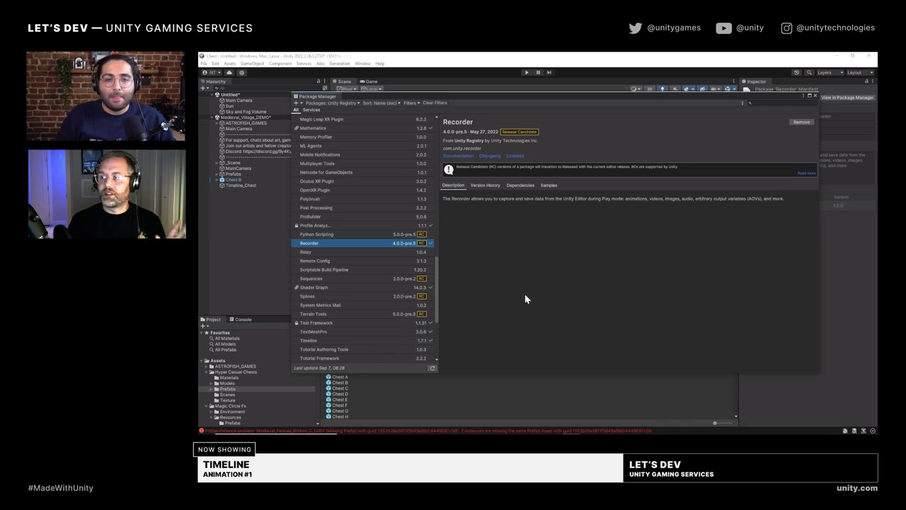
left_click(815, 97)
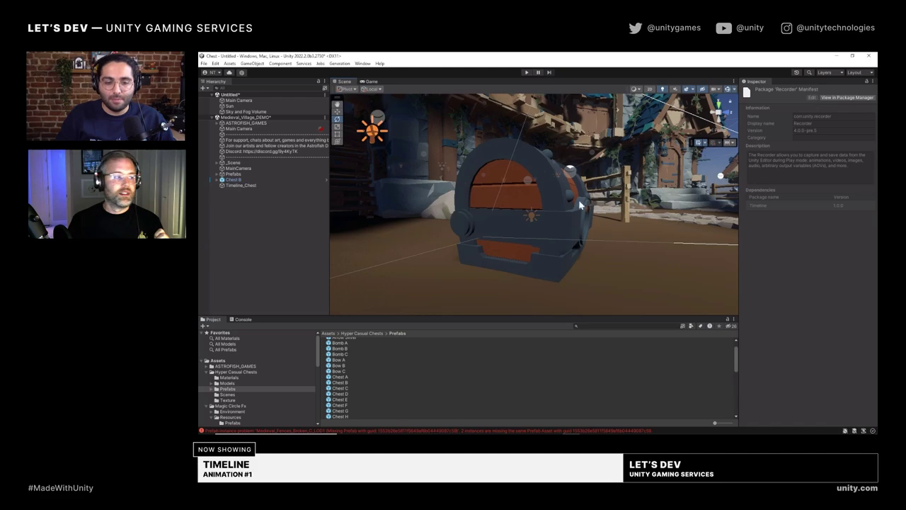
Open Window > Sequencing > Timeline, dock it below the Scene view, and make Scene slightly taller.
left_click(361, 63)
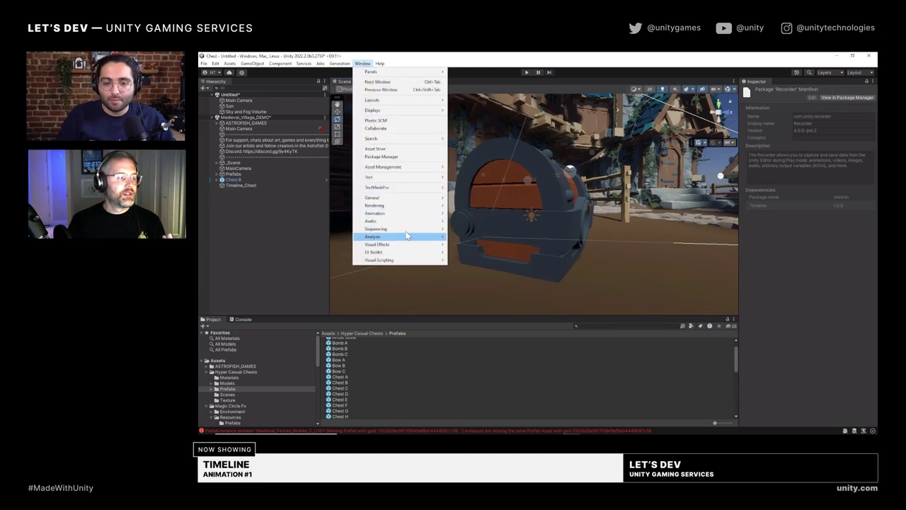
mouse_move(407, 229)
left_click(465, 227)
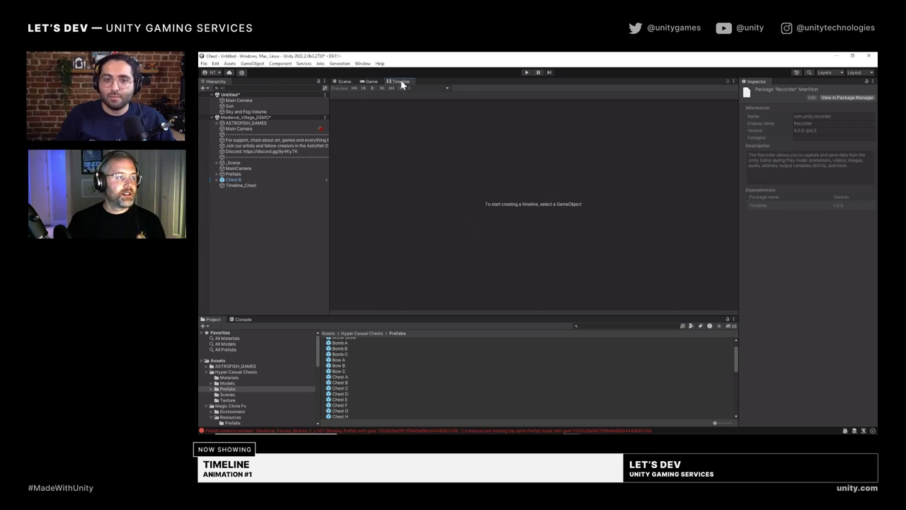
left_click_drag(402, 83, 474, 293)
mouse_move(458, 236)
left_mouse_down()
mouse_move(457, 273)
mouse_move(457, 244)
left_mouse_up()
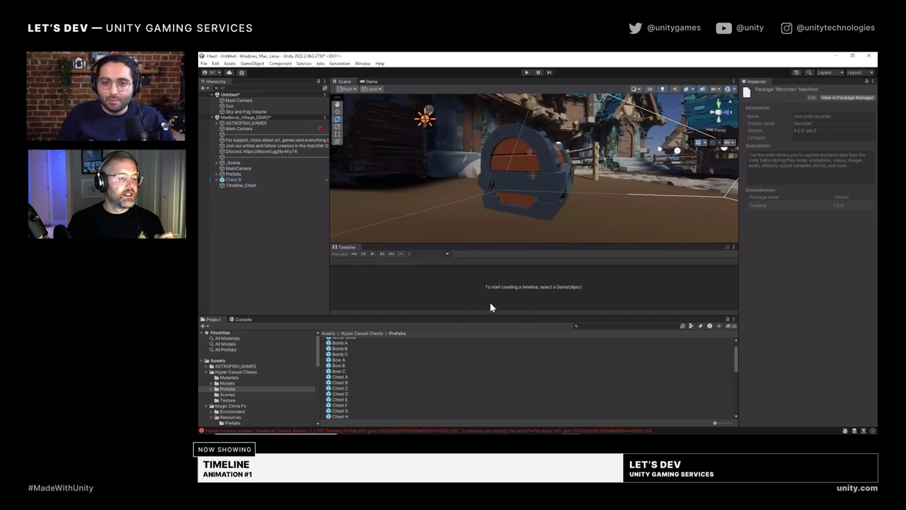